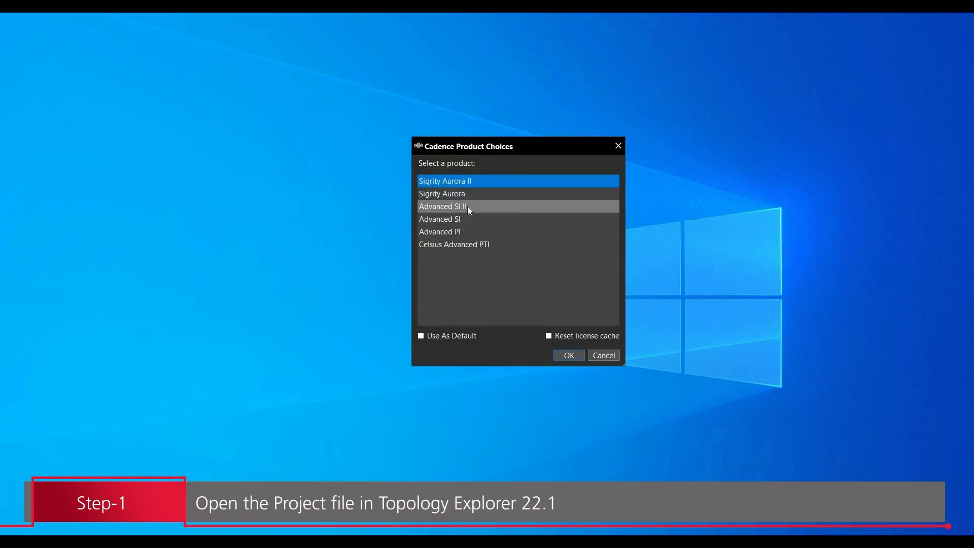
Start with the Advanced SI II product and open the existing topology spbs_1c_ddr4 from the spbs folder
click(467, 206)
click(557, 355)
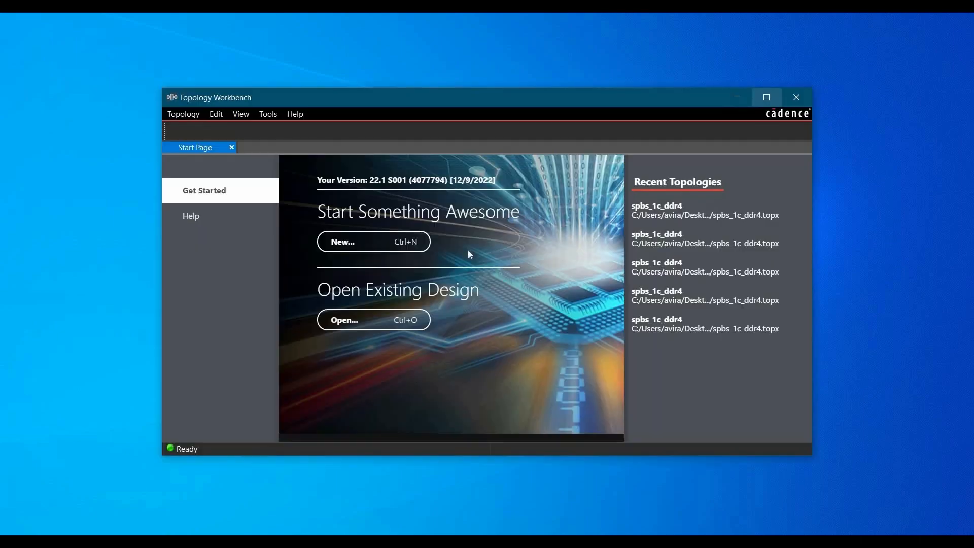
click(294, 247)
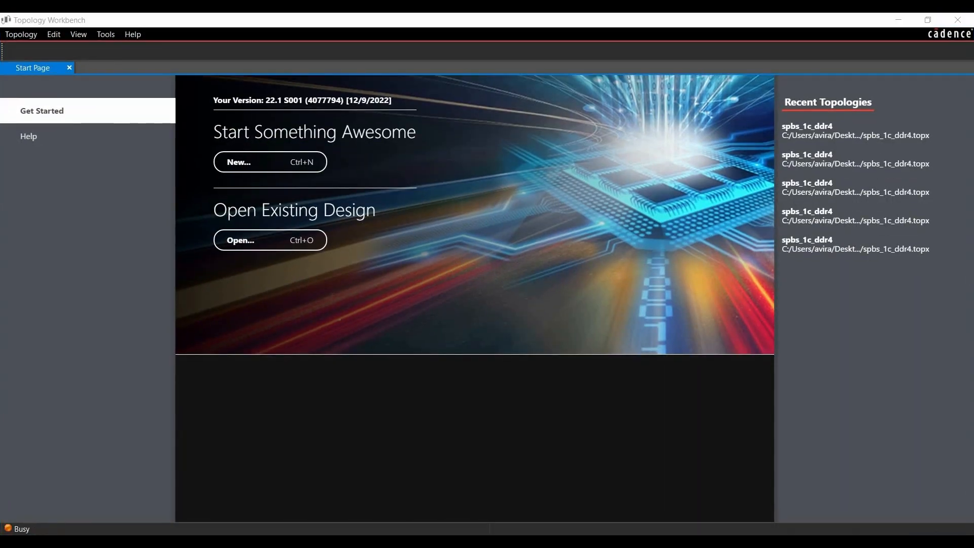
click(152, 202)
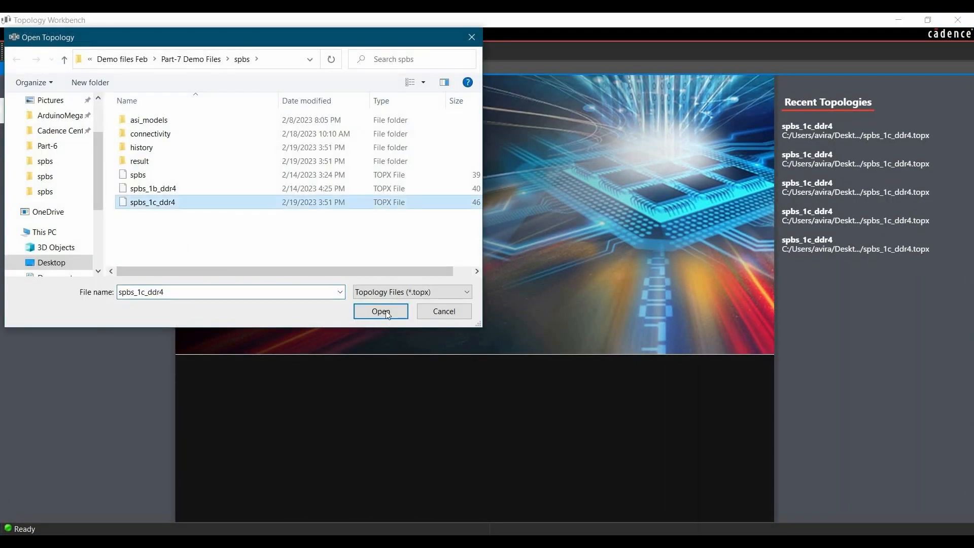
click(380, 312)
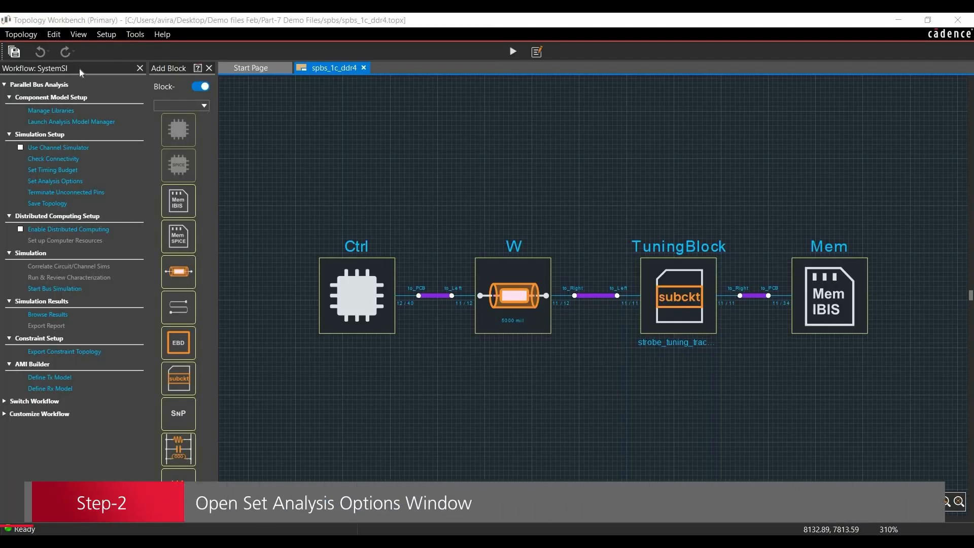
Open the analysis options for the topology, enlarge their pane and show the circuit simulation settings
click(61, 182)
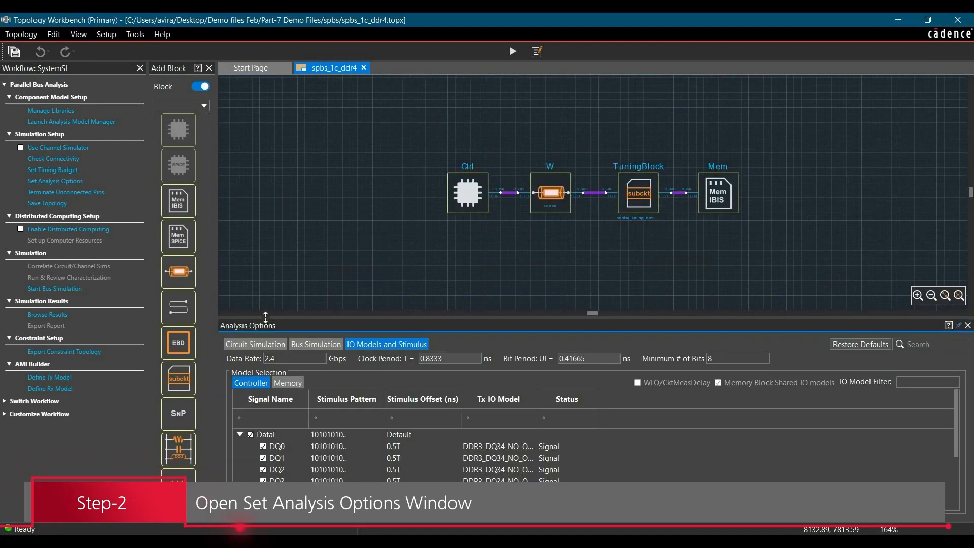
drag(281, 274, 282, 272)
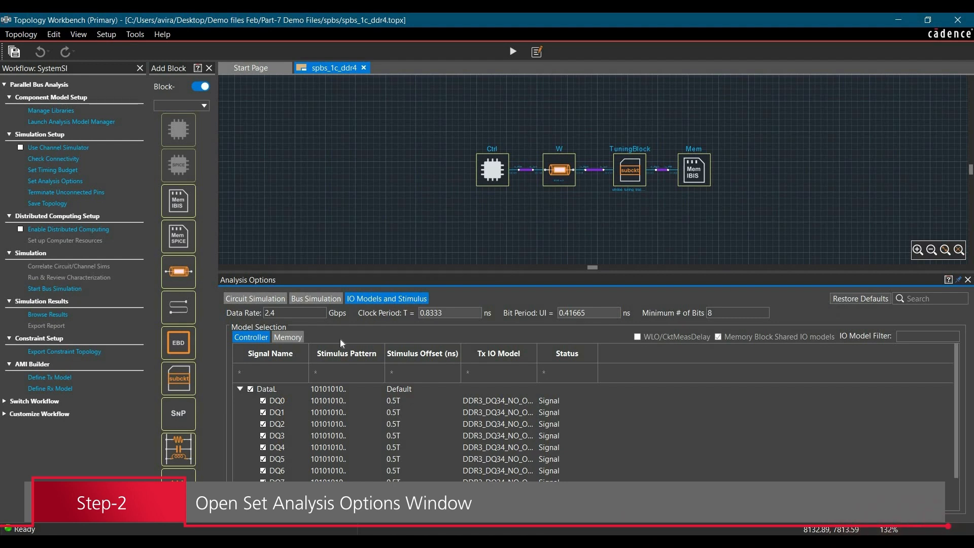
click(241, 300)
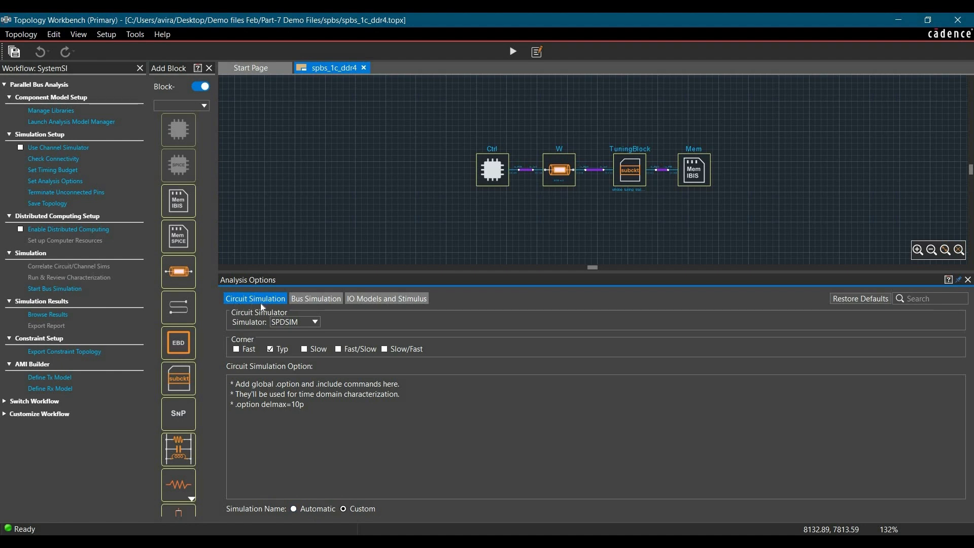
Set the bus type to Data in the bus simulation settings
click(307, 300)
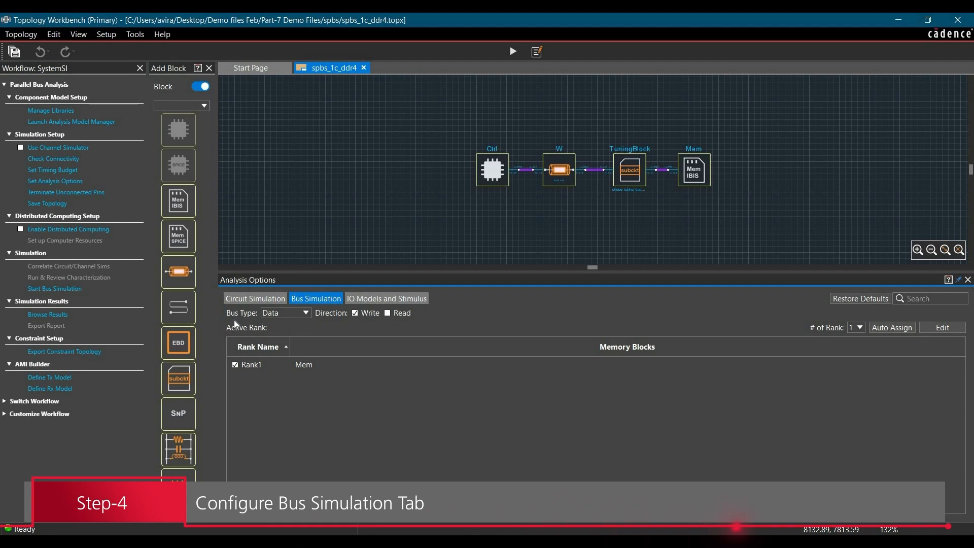
click(283, 316)
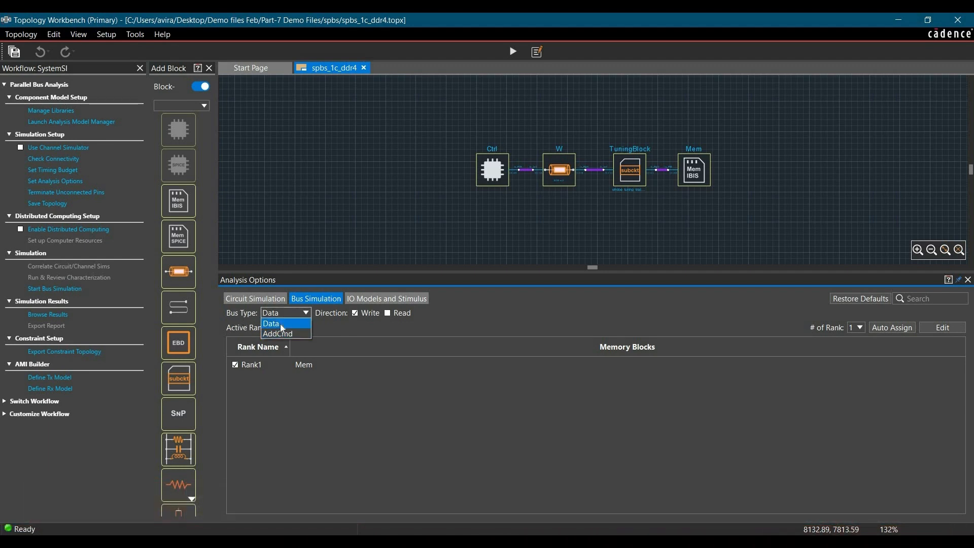
click(281, 324)
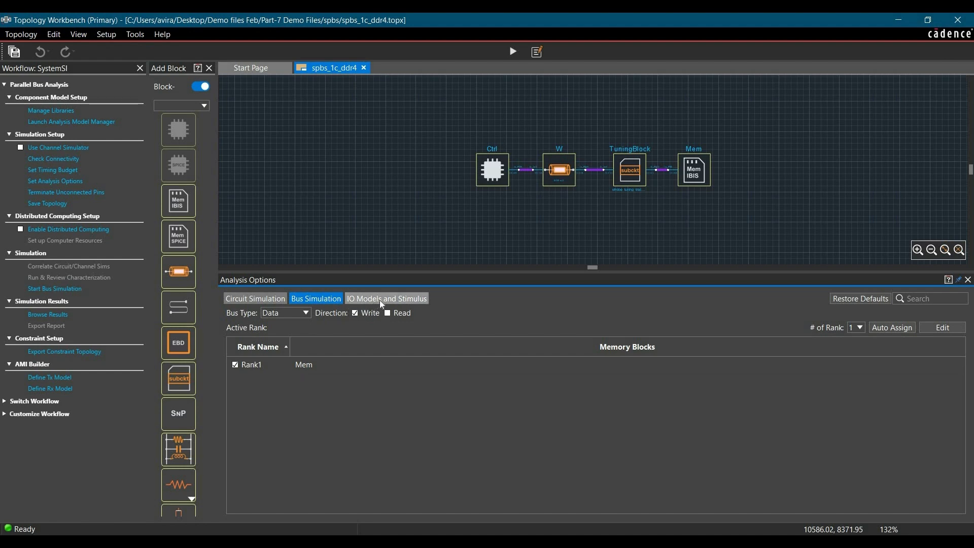
Set the minimum number of bits to 64 in the IO models and stimulus settings
click(395, 300)
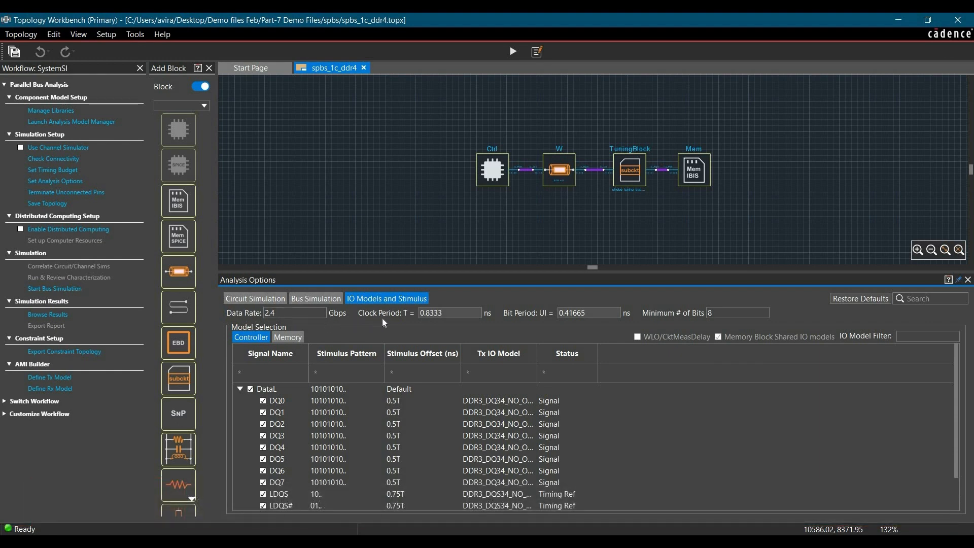
double_click(716, 313)
key(Return)
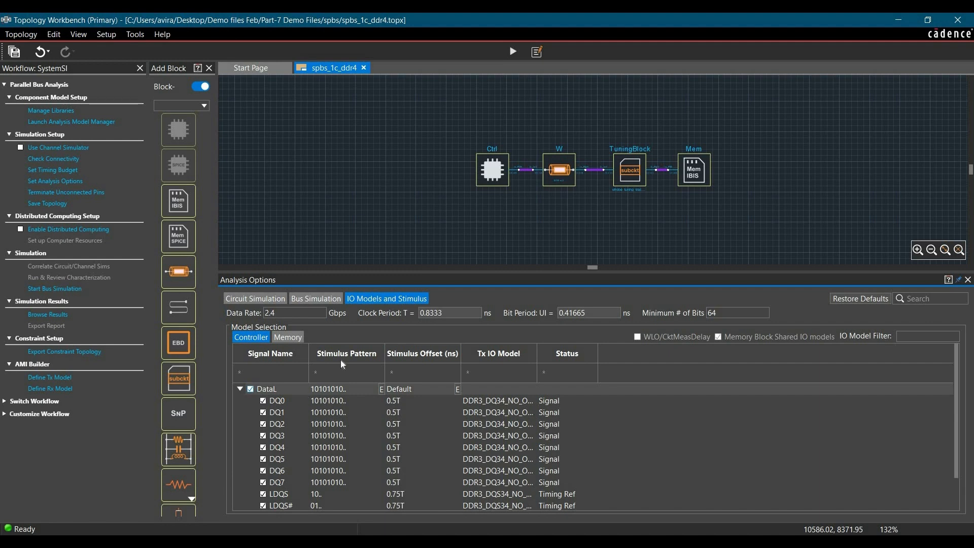
Define a Random stimulus pattern for the controller's DataL group, previewing the bit sequence before applying it
right_click(331, 388)
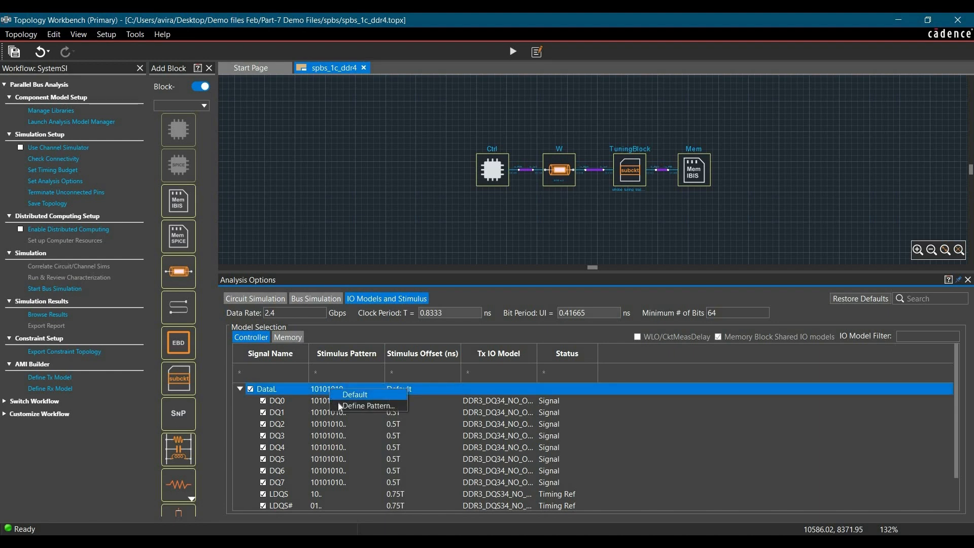
click(342, 406)
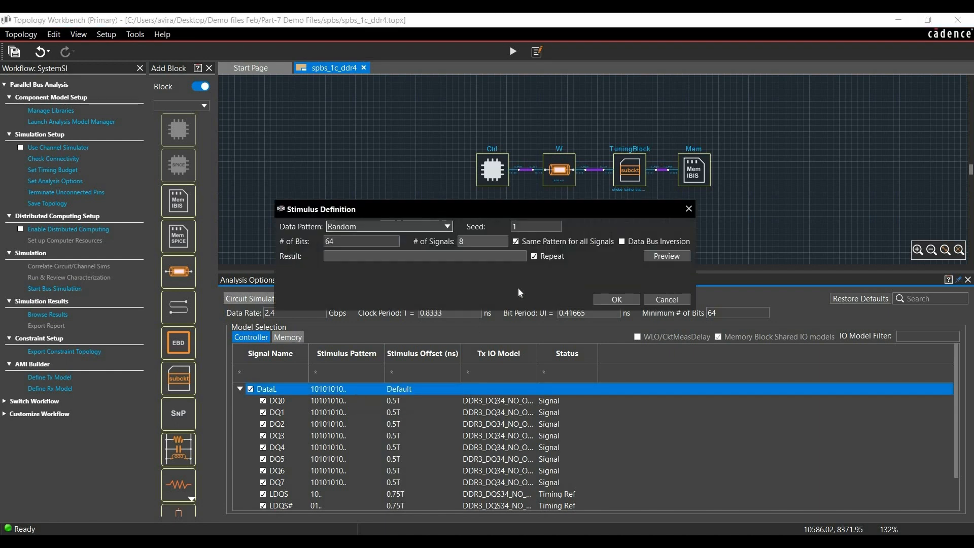
click(350, 229)
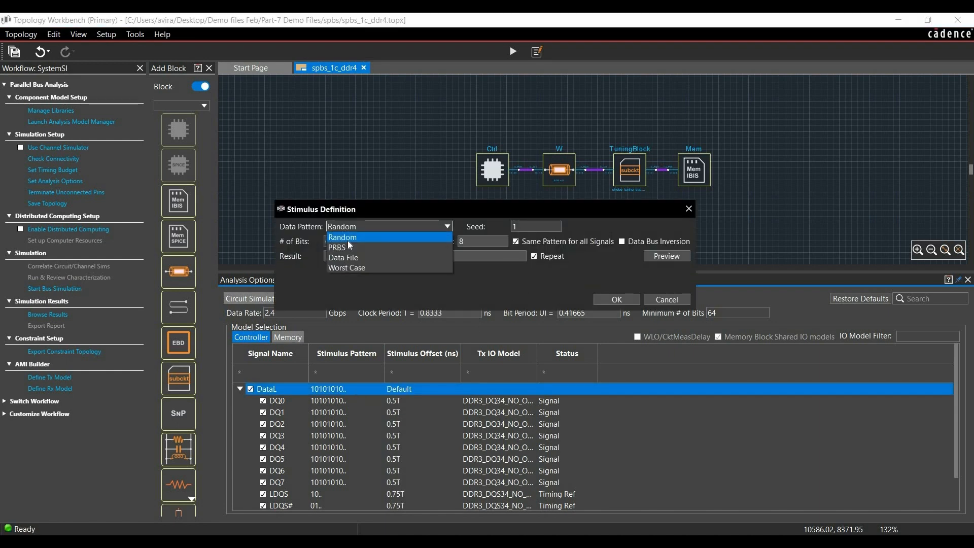
click(347, 239)
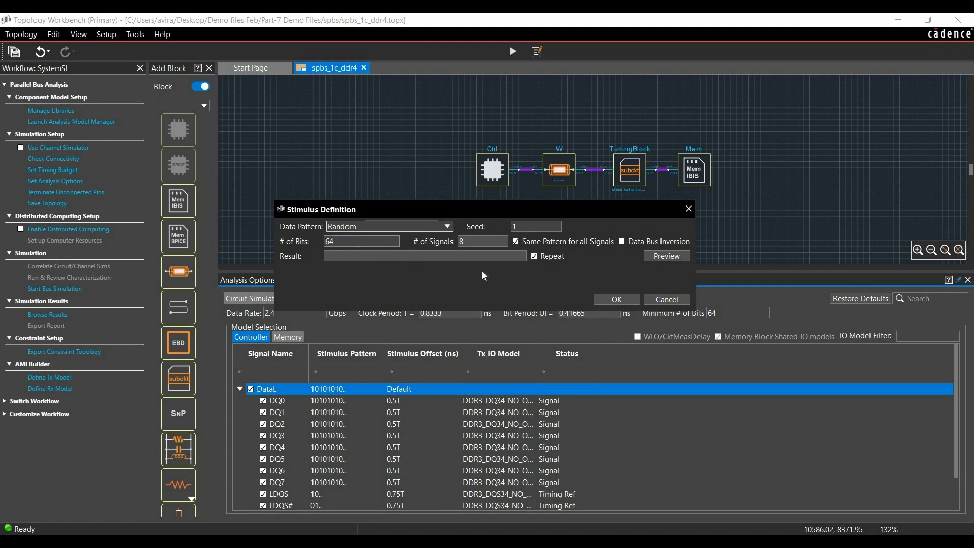
click(653, 258)
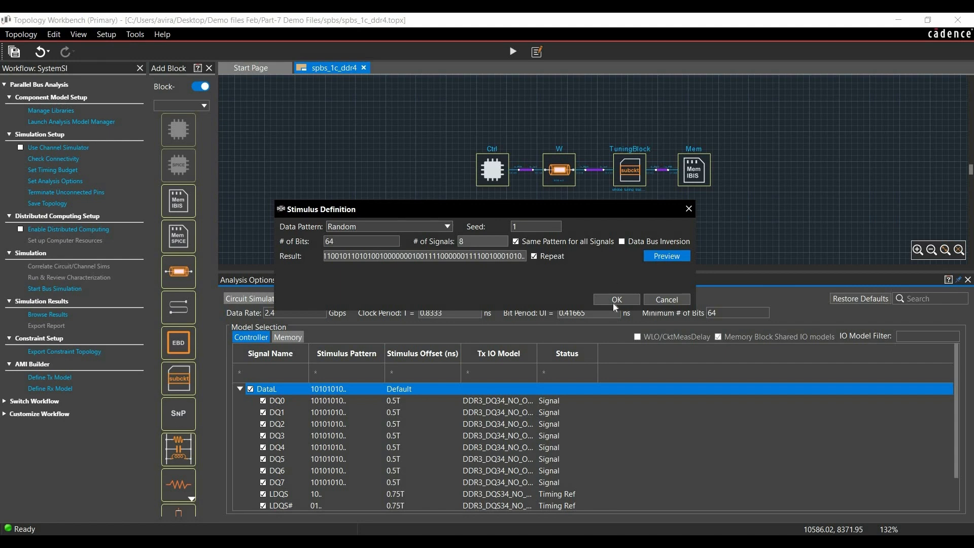
click(616, 299)
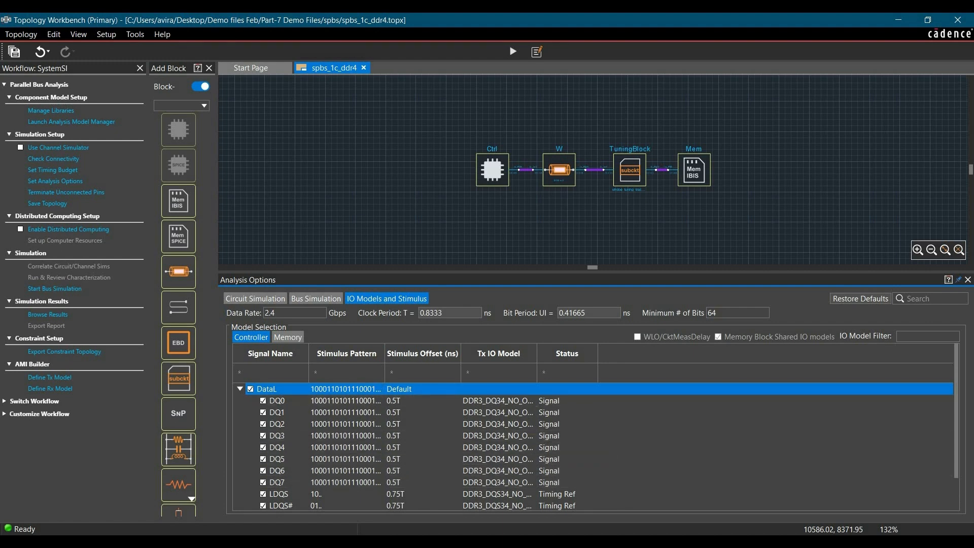
Check the stimulus patterns of the DataL signals and set the group's stimulus offset to Default
scroll(320, 482, down, 1)
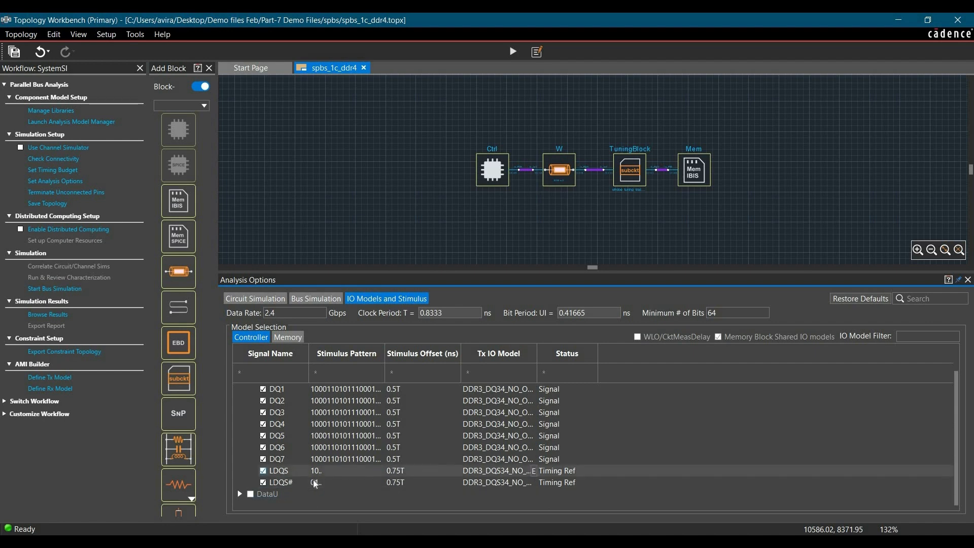
scroll(435, 443, up, 1)
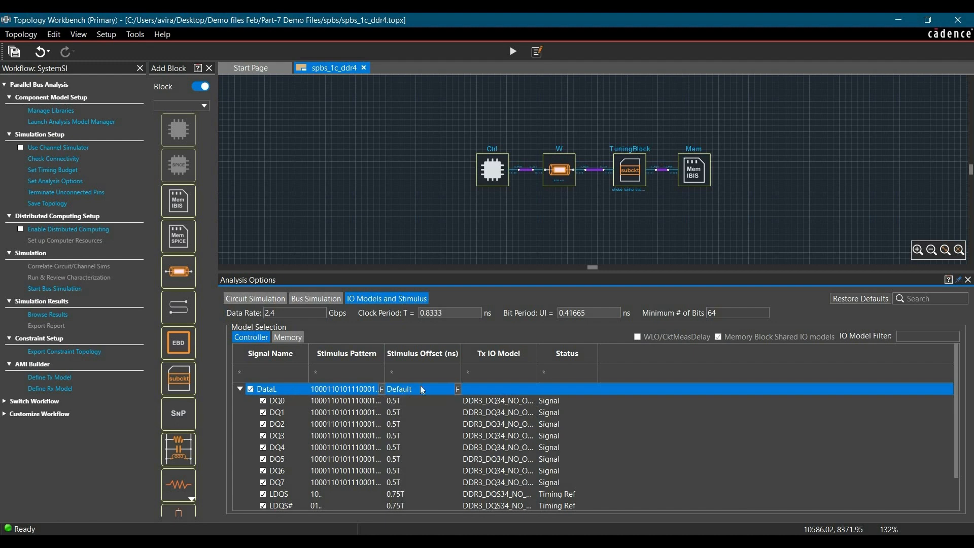
click(455, 389)
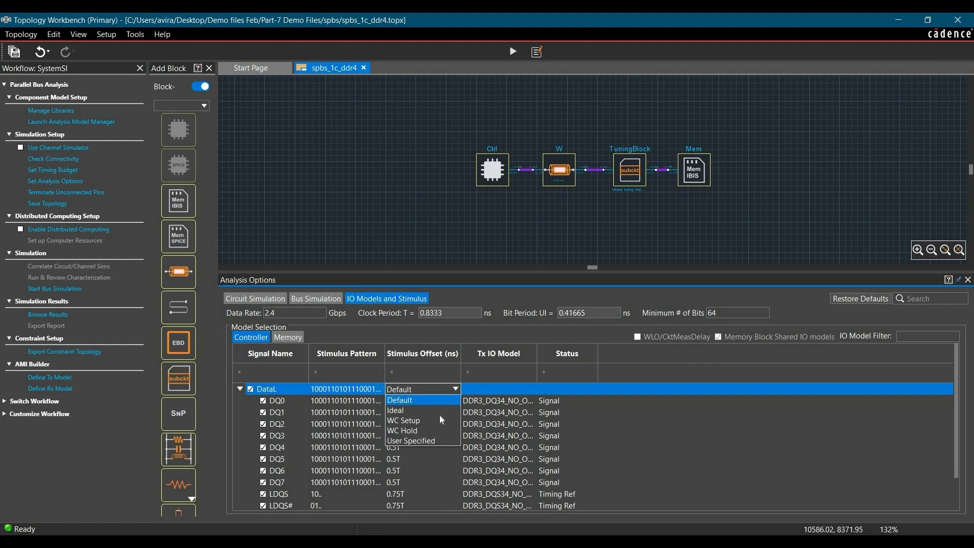
click(438, 401)
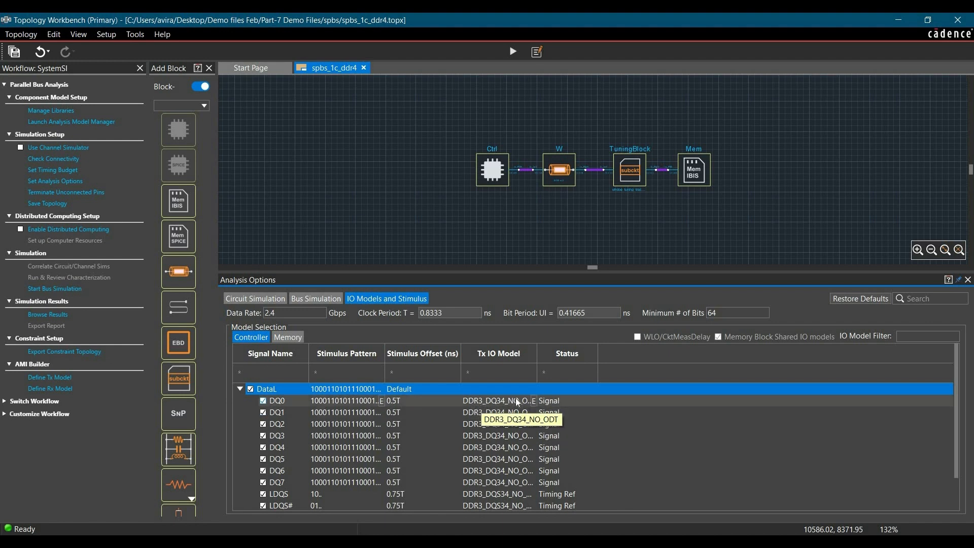
Assign the Tx IO model DDR4_DQ34N48P_NO_ODT to the controller's DQ signals through DQ0
click(318, 404)
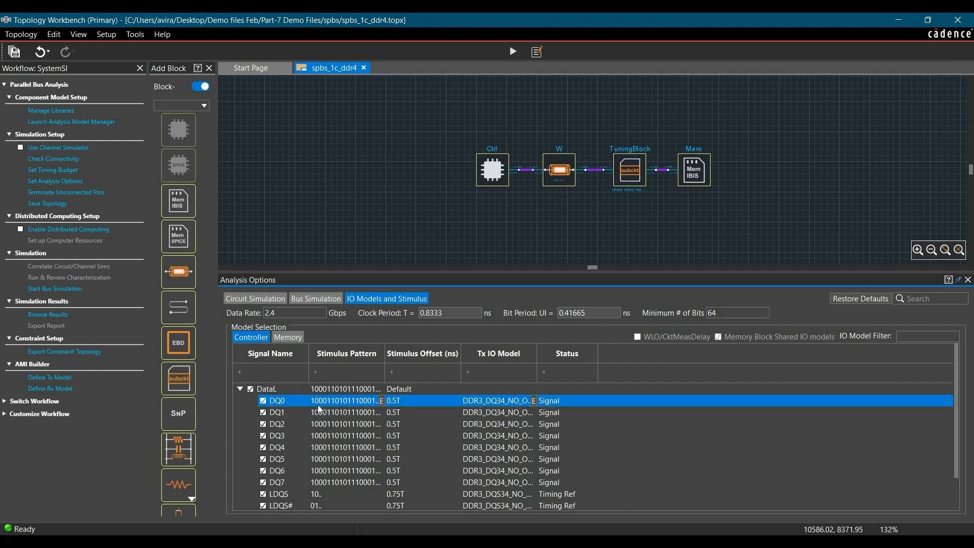
click(534, 402)
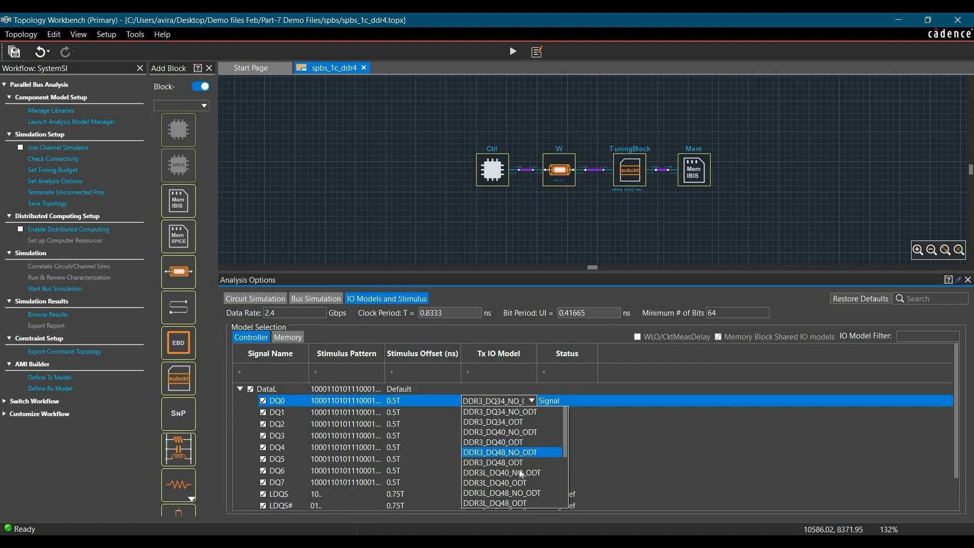
scroll(512, 472, down, 2)
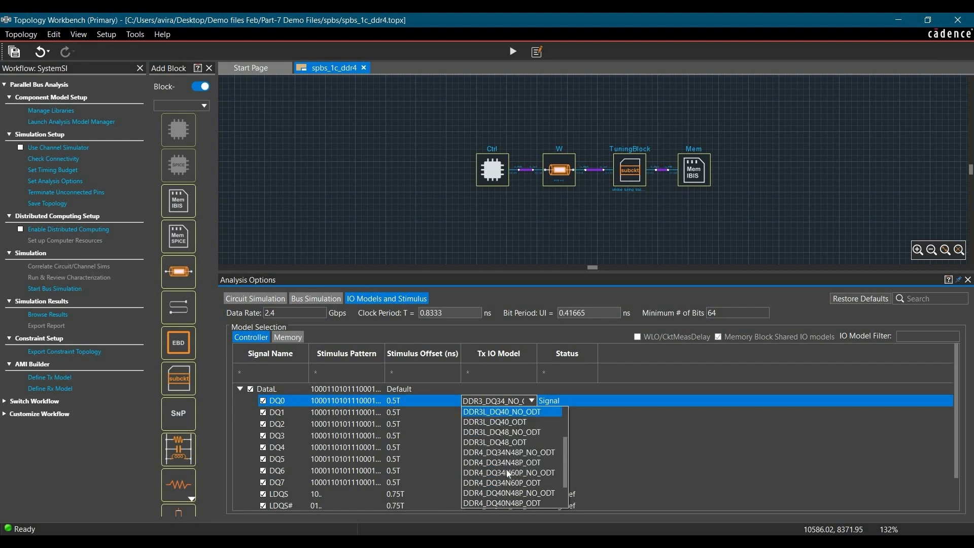
click(531, 452)
Assign the Tx IO model DDR4_DQS34N48P_NO_ODT to the controller's LDQS strobe and review the signal list
scroll(483, 462, down, 1)
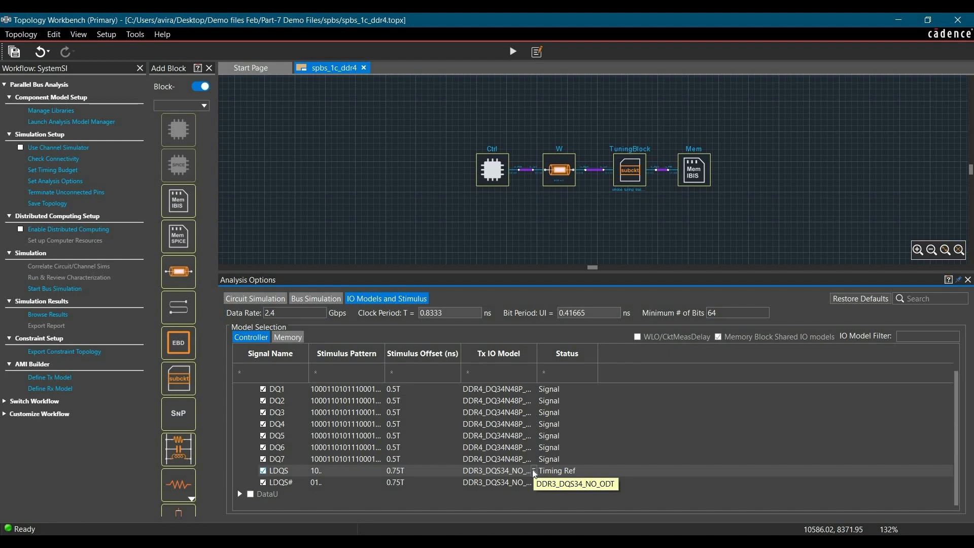
click(533, 472)
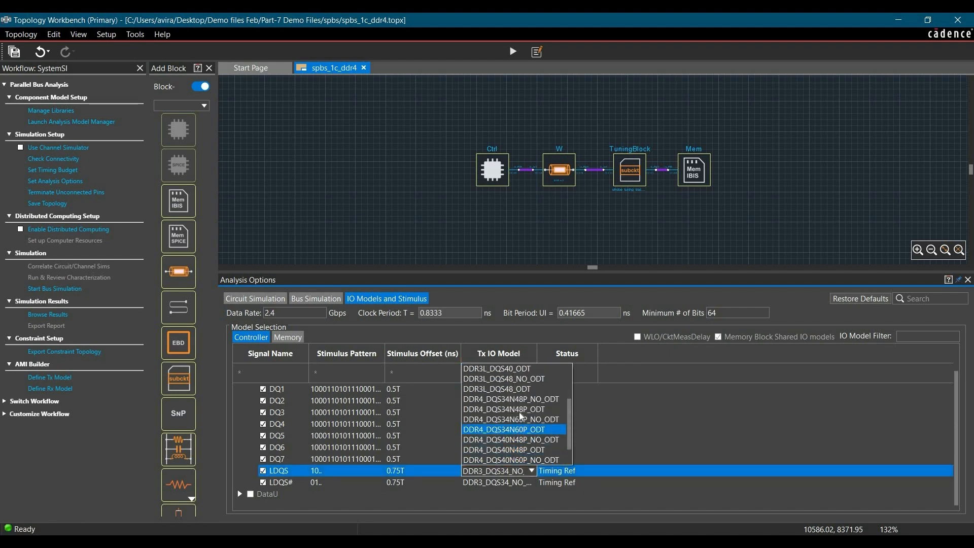
click(505, 401)
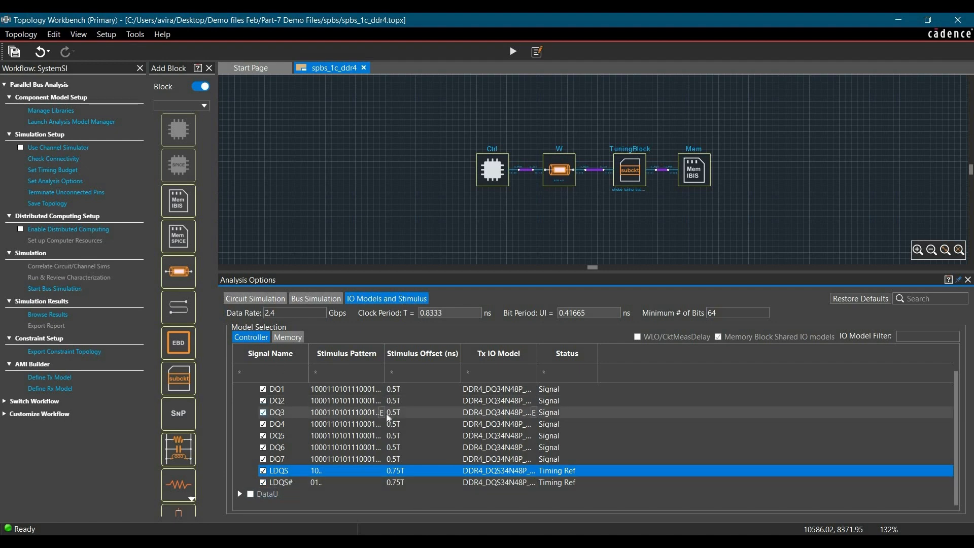
scroll(572, 404, up, 1)
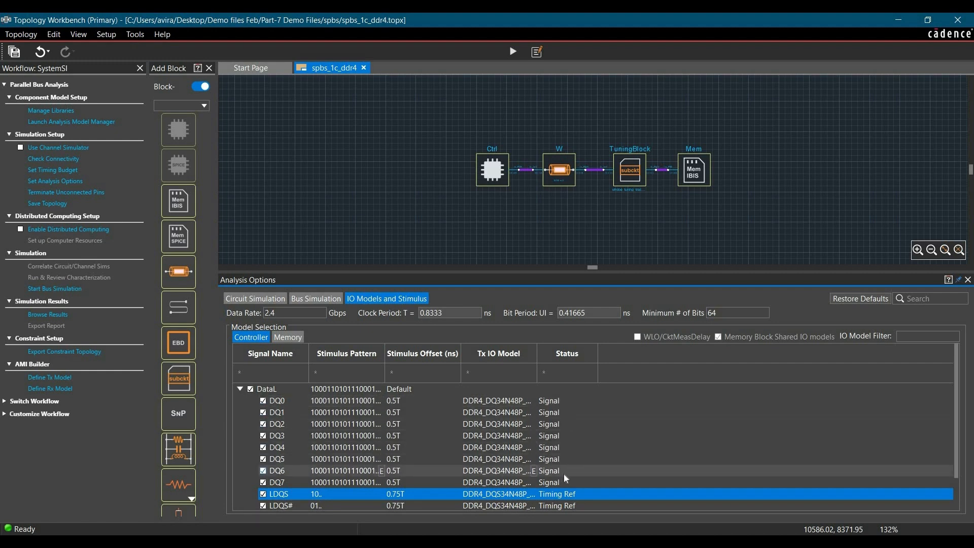
scroll(562, 488, down, 1)
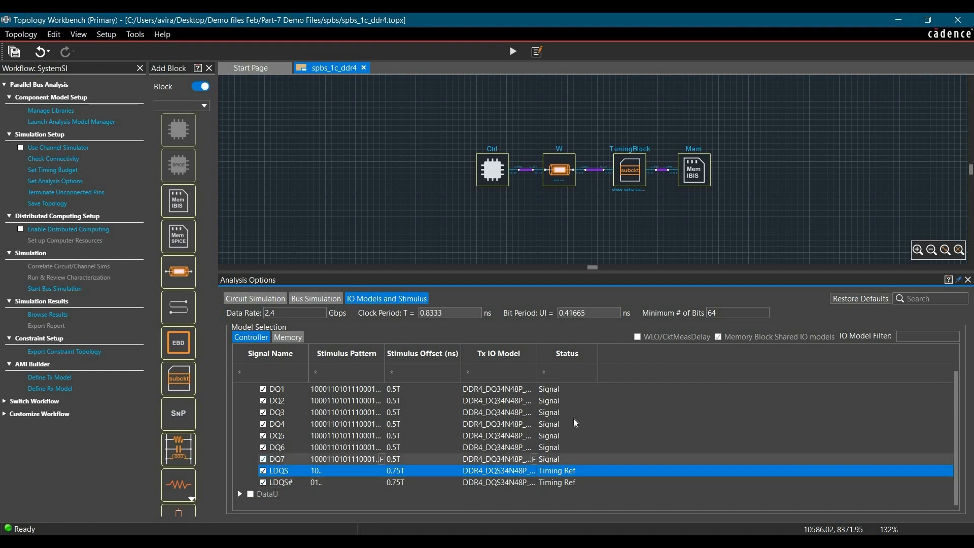
For the memory, widen the Rx IO model column and assign DDR4_DQ34N48P_ODT to the DQ signals through DQ0
click(292, 340)
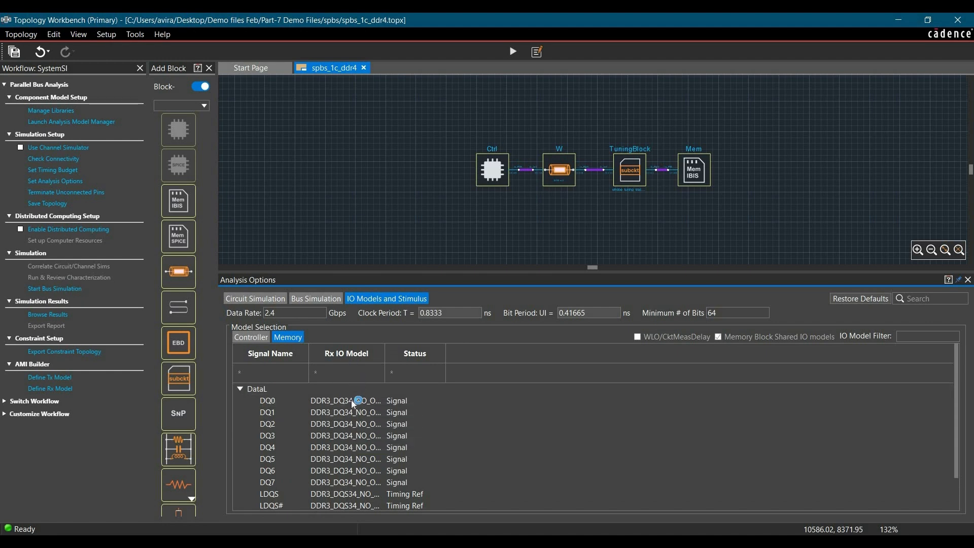
drag(384, 353, 443, 354)
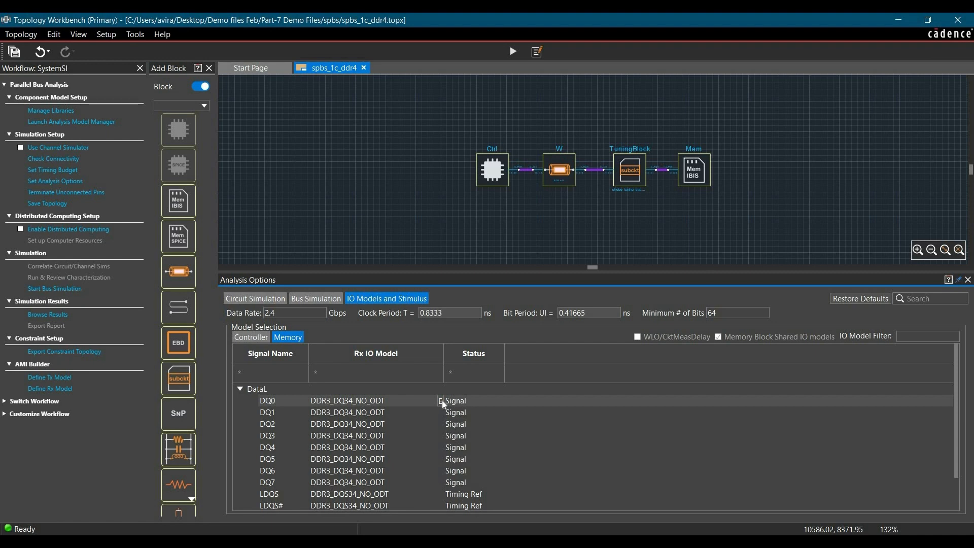
click(442, 400)
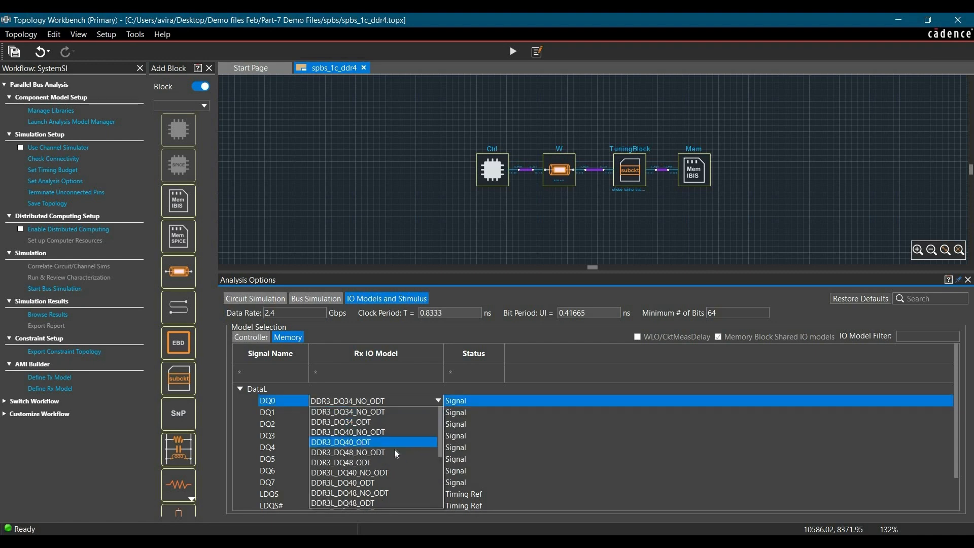
scroll(394, 451, down, 2)
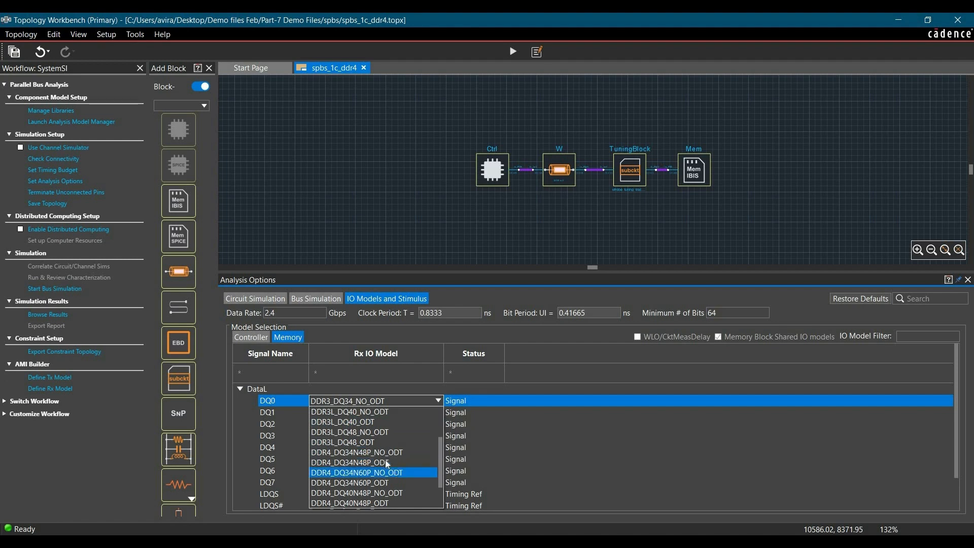
click(386, 462)
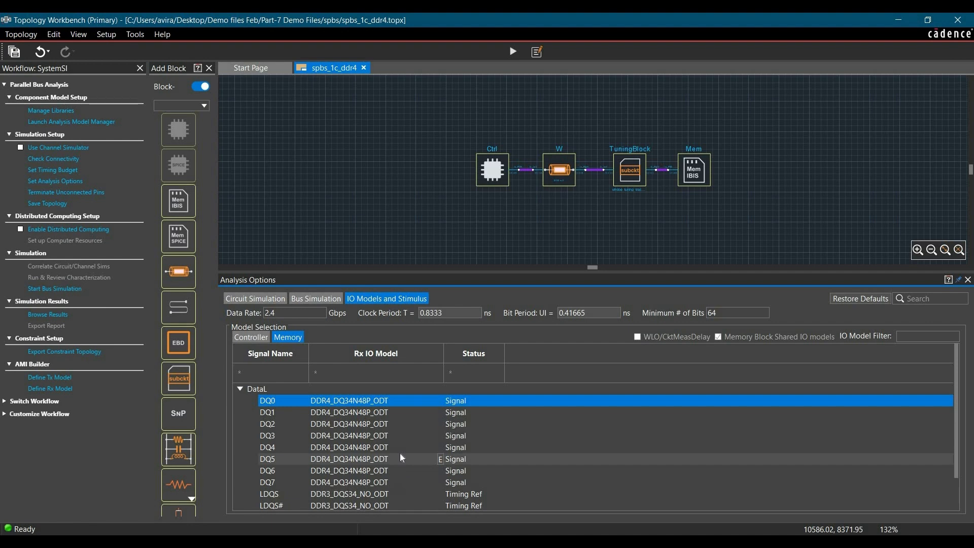
Assign the Rx IO model DDR4_DQS34N48P_ODT to the memory's LDQS strobe
scroll(406, 457, down, 1)
click(421, 471)
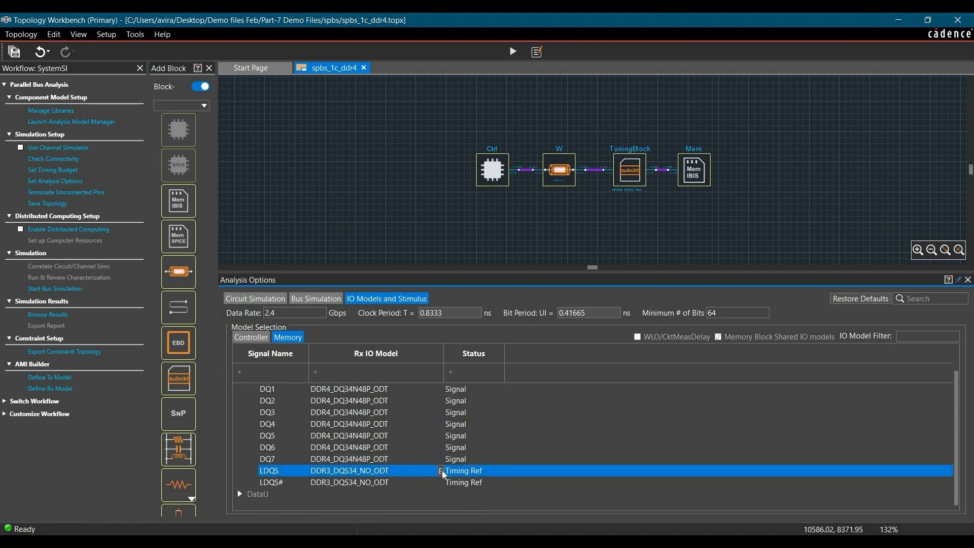
click(421, 471)
scroll(416, 446, down, 3)
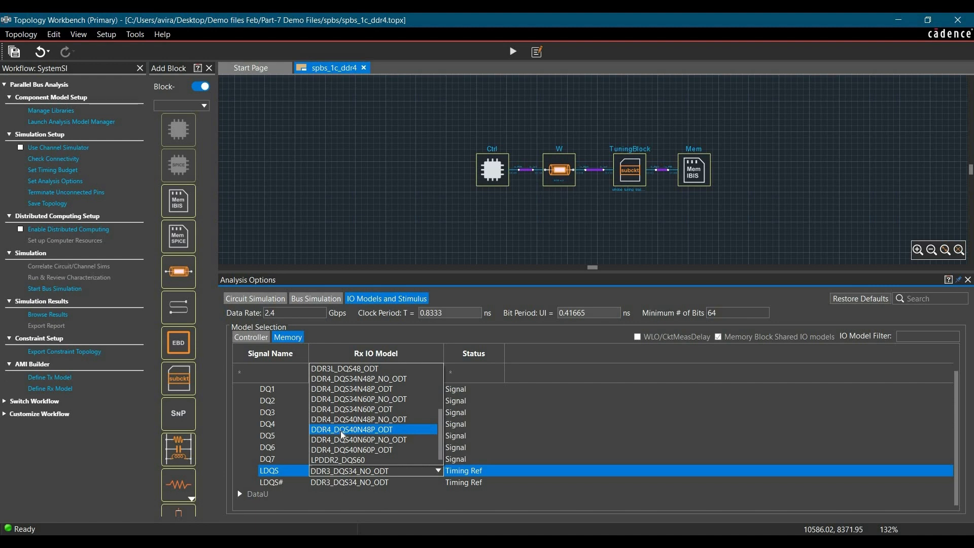
click(358, 389)
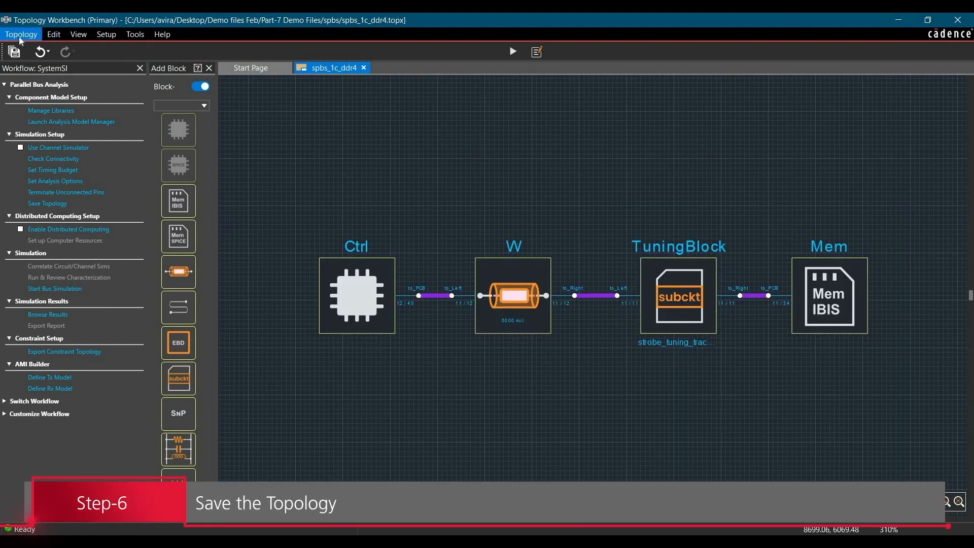
Save the topology under its current file name
click(24, 39)
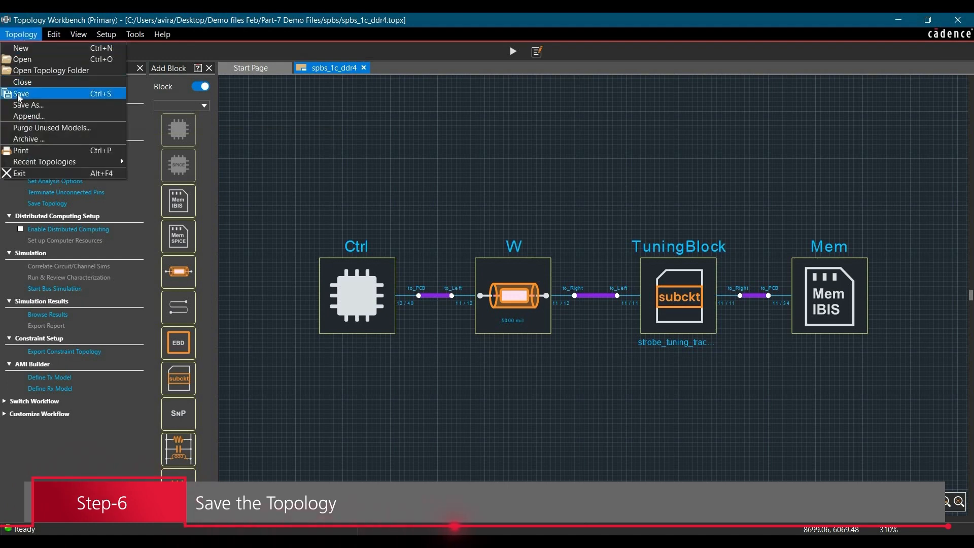
click(17, 94)
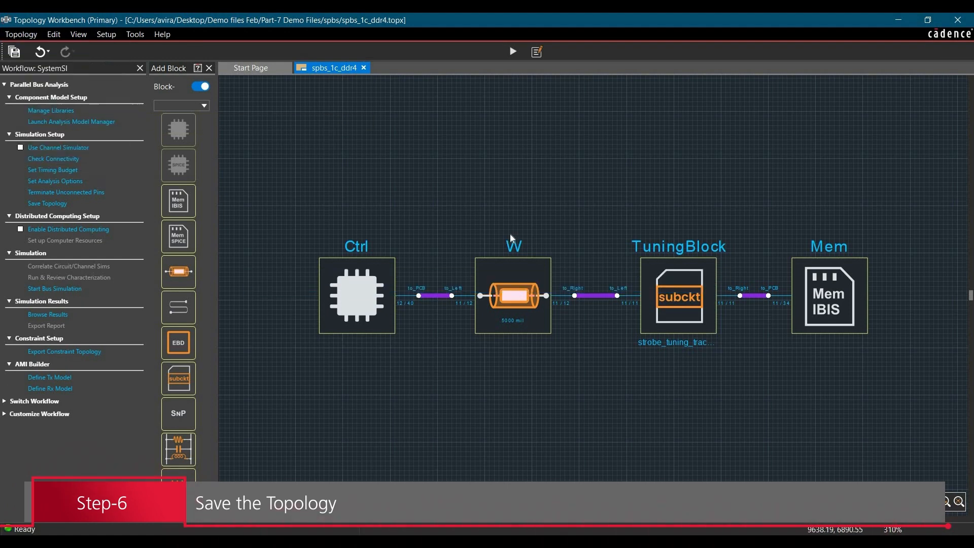